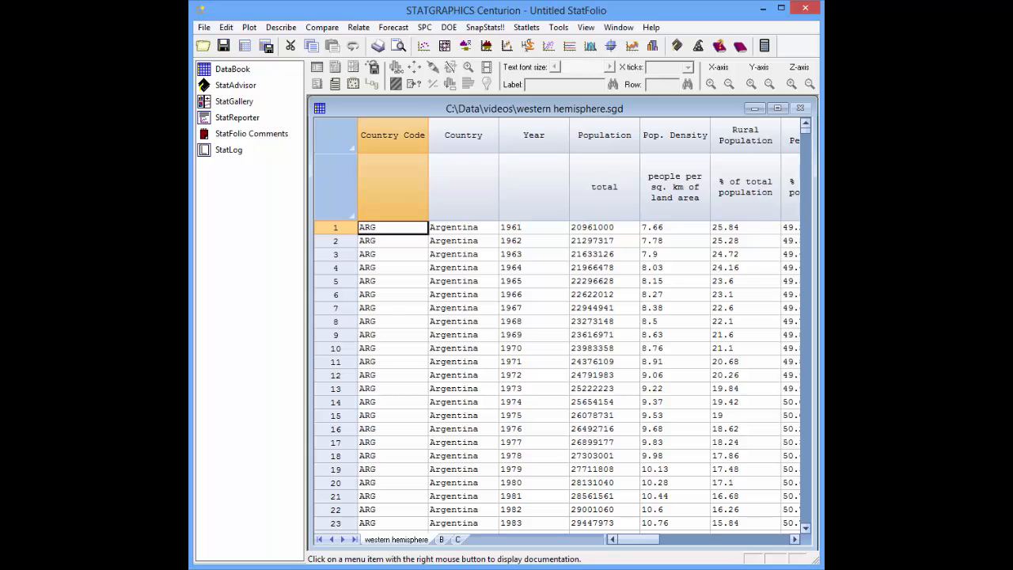
Start Demographic Map Brushing with Rural Population as the data and Country Code as the region abbreviations
click(536, 31)
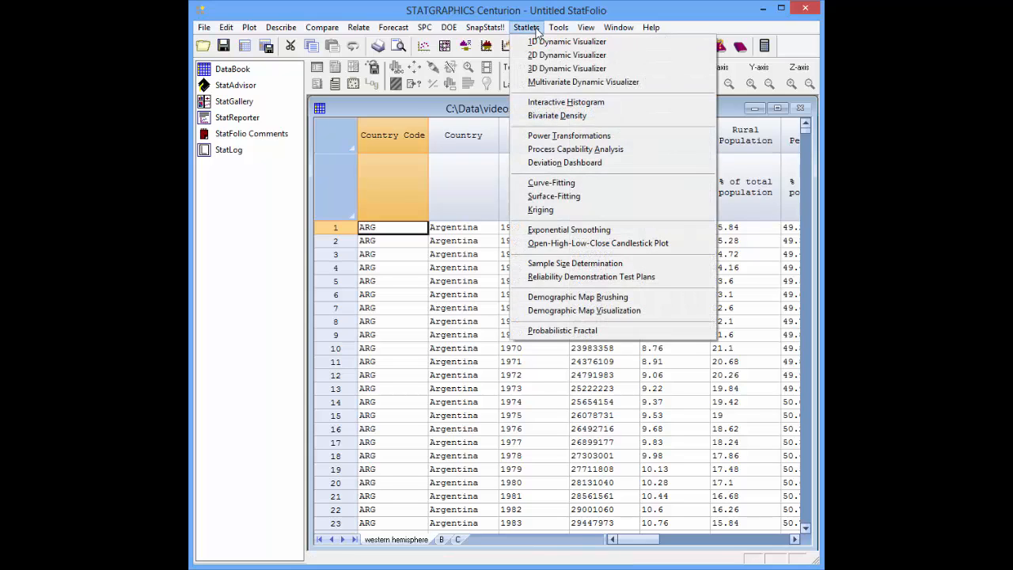
click(587, 297)
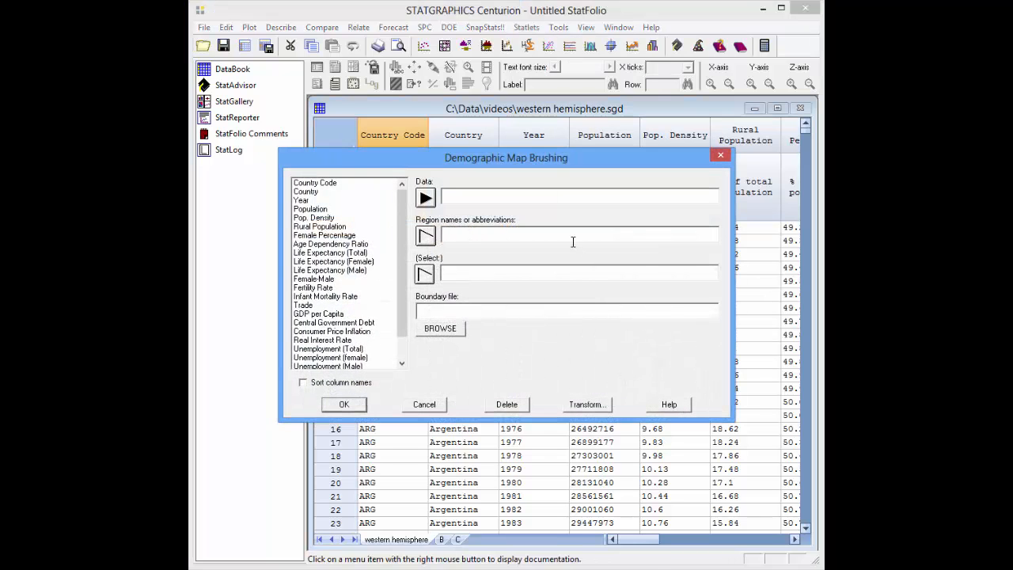
click(340, 226)
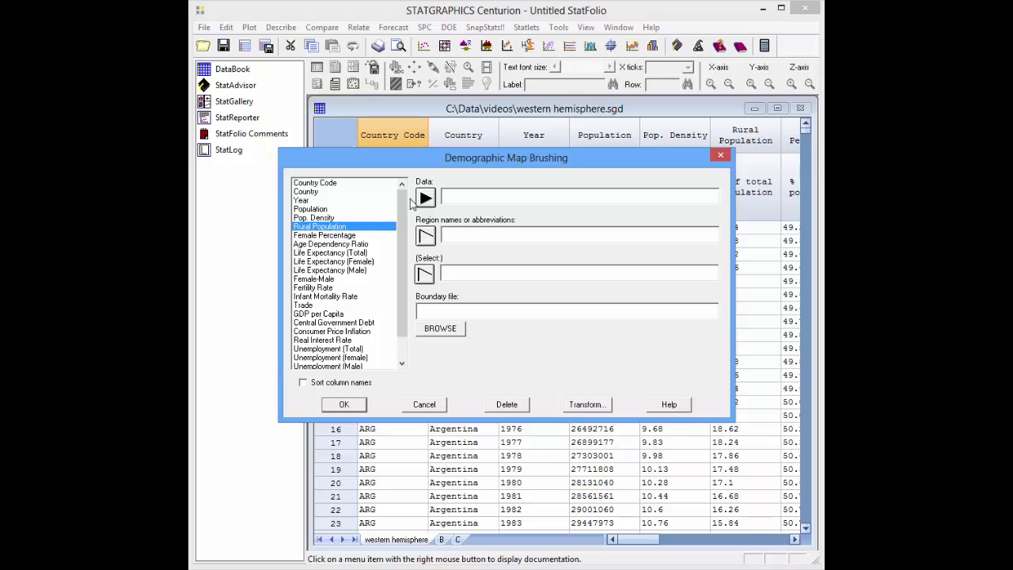
click(424, 197)
click(332, 183)
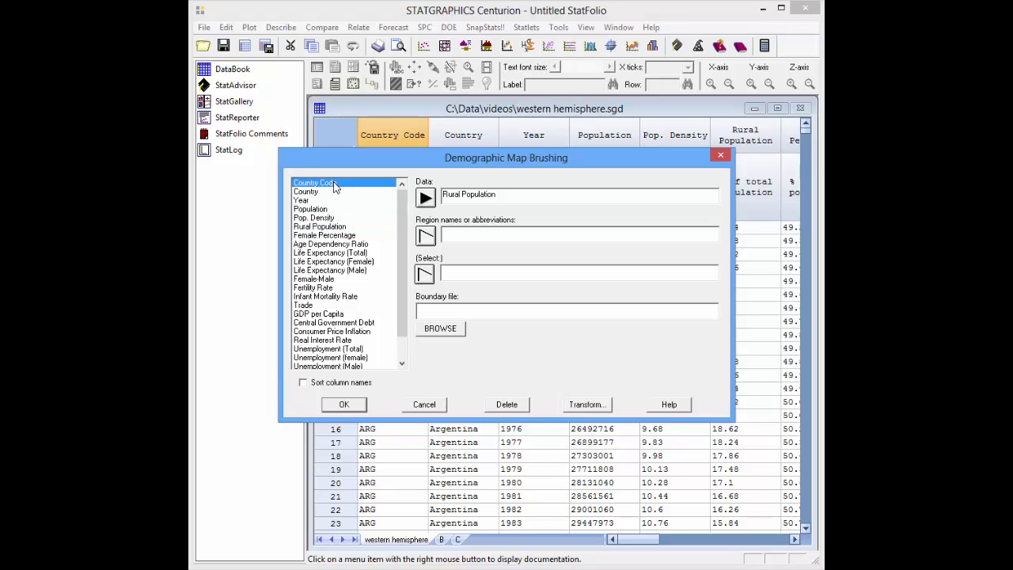
click(425, 236)
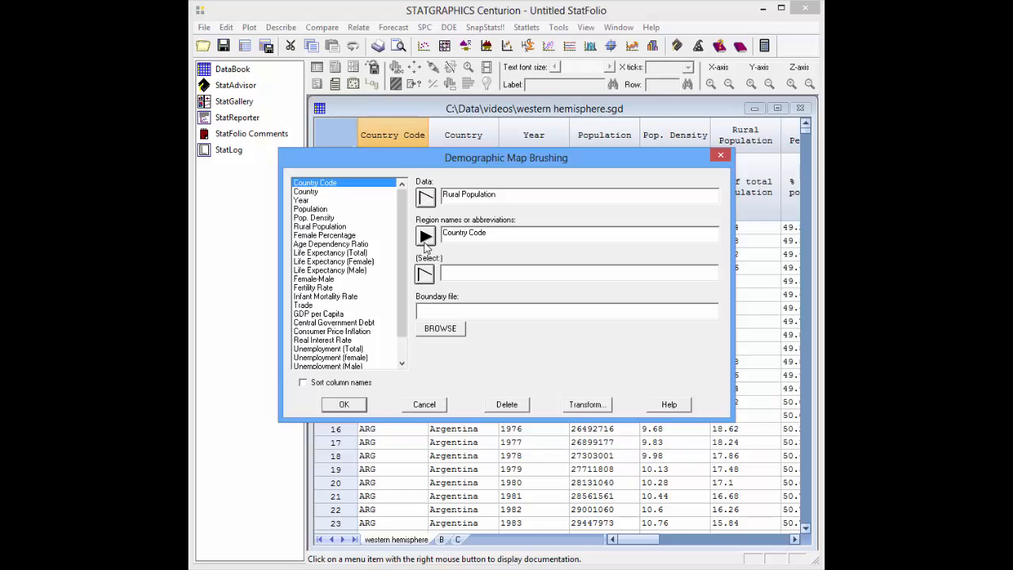
Restrict the mapped data to the selection year=2009
click(472, 271)
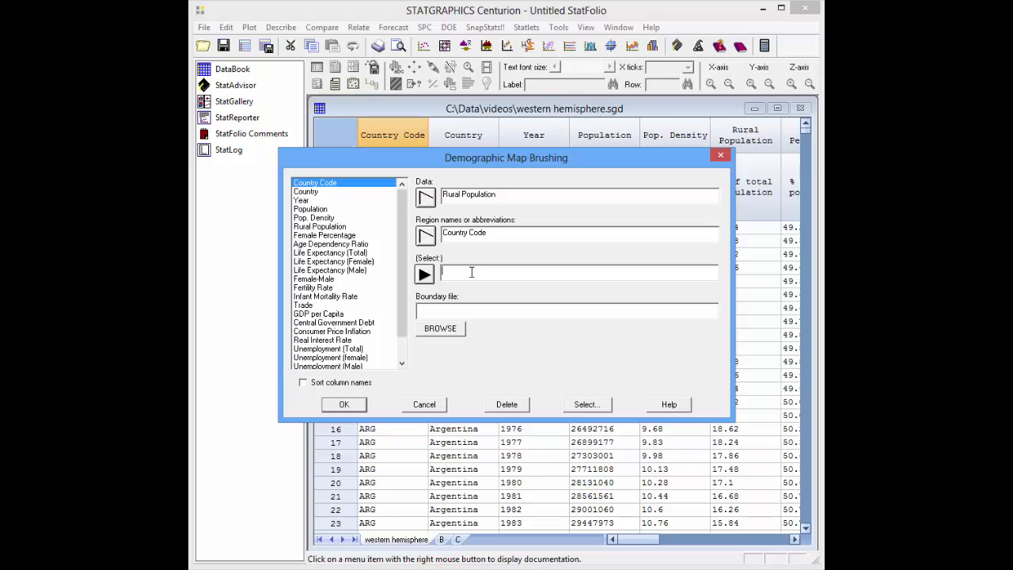
text(year=2008)
Use americas.bna as the boundary file and generate the map
click(449, 332)
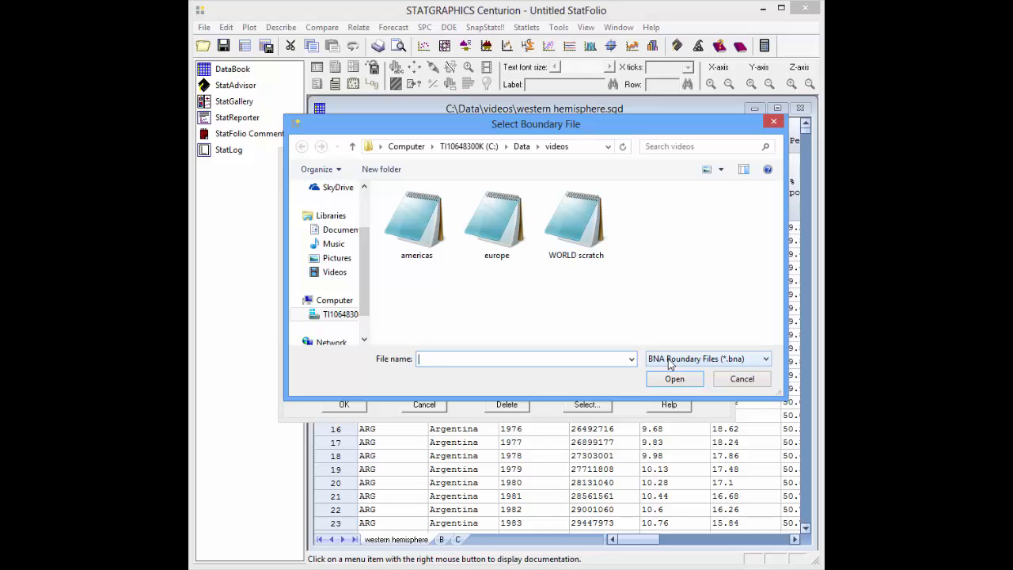
click(425, 230)
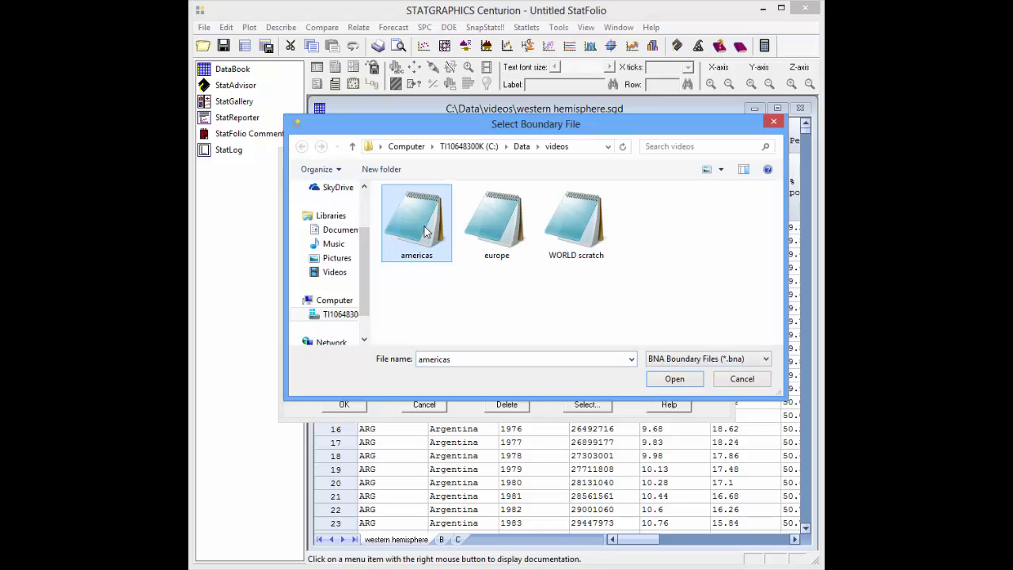
click(673, 379)
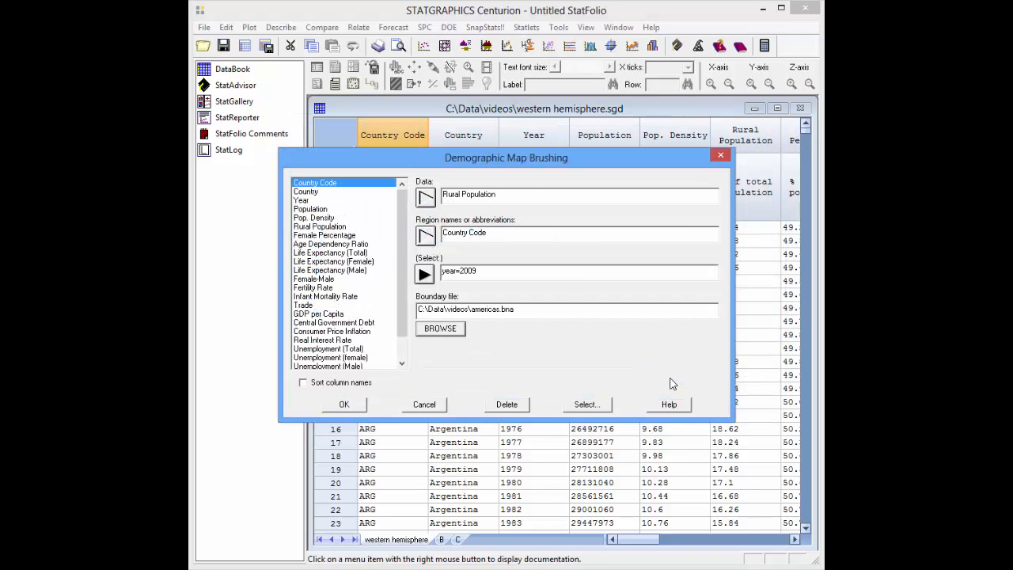
click(356, 406)
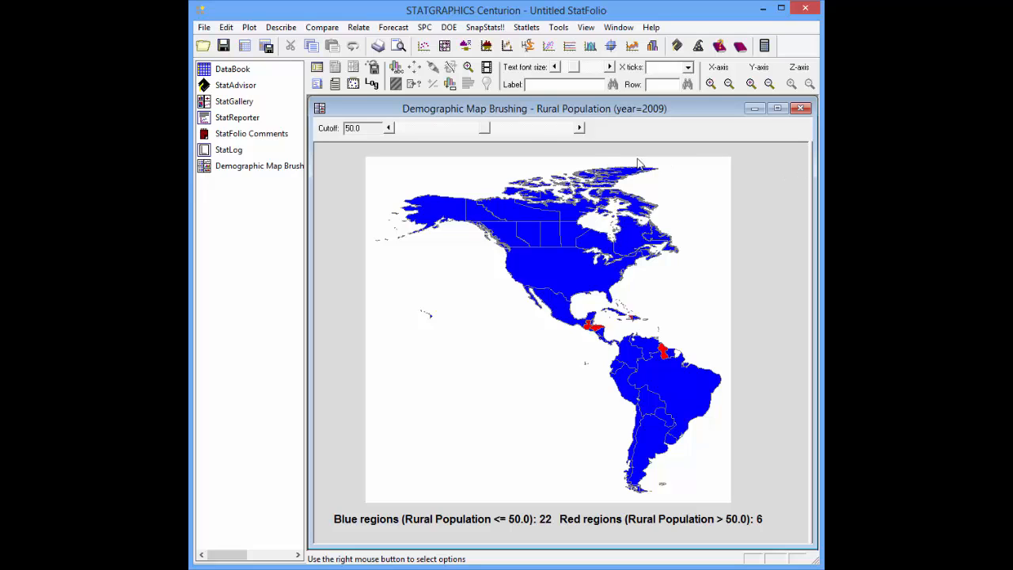
Lower the Rural Population cutoff on the Americas map gradually to 25.0
click(389, 128)
click(388, 128)
click(388, 128)
click(388, 128)
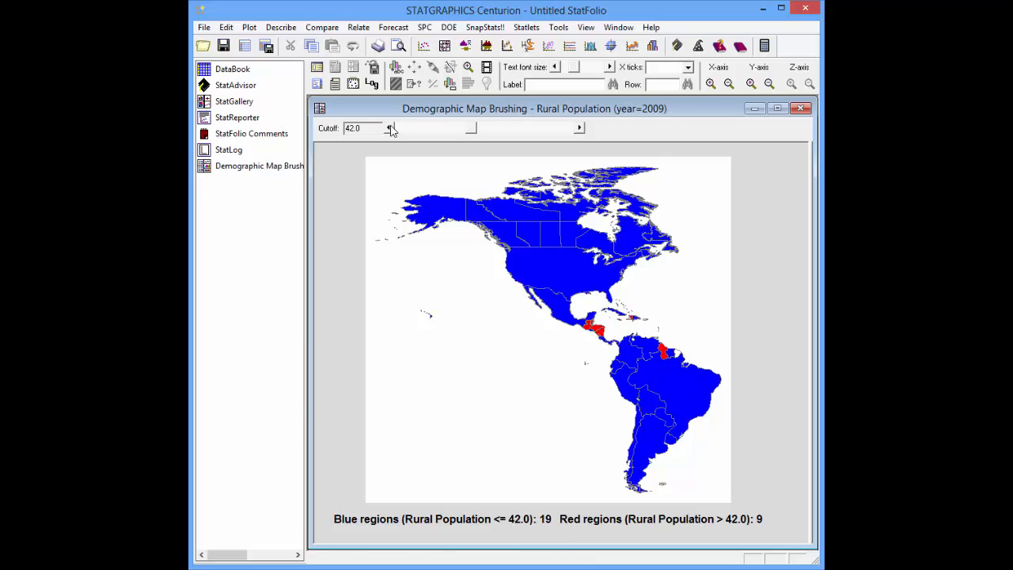
click(388, 128)
click(389, 128)
click(388, 128)
click(389, 129)
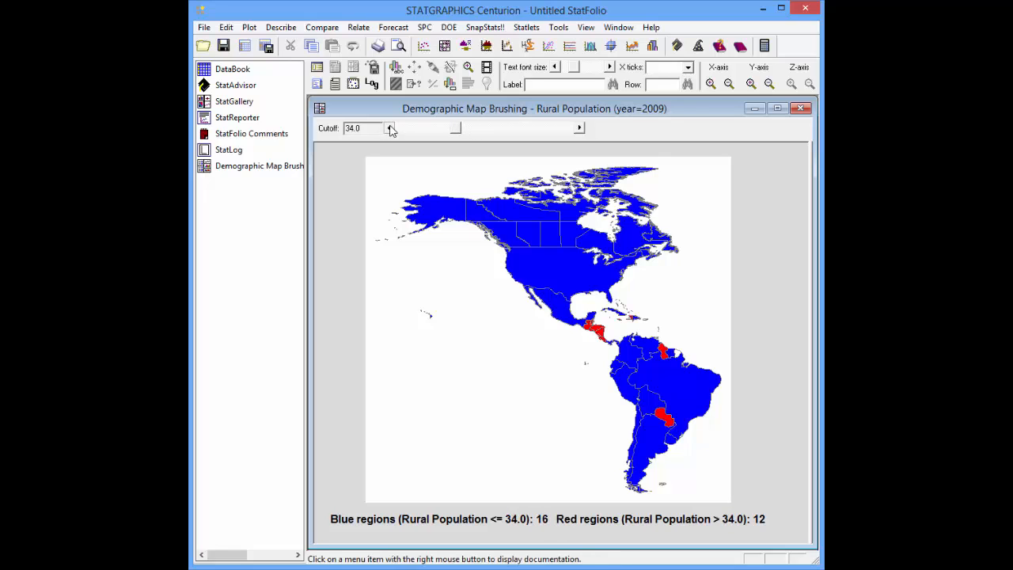
click(389, 128)
click(388, 128)
click(389, 128)
click(388, 129)
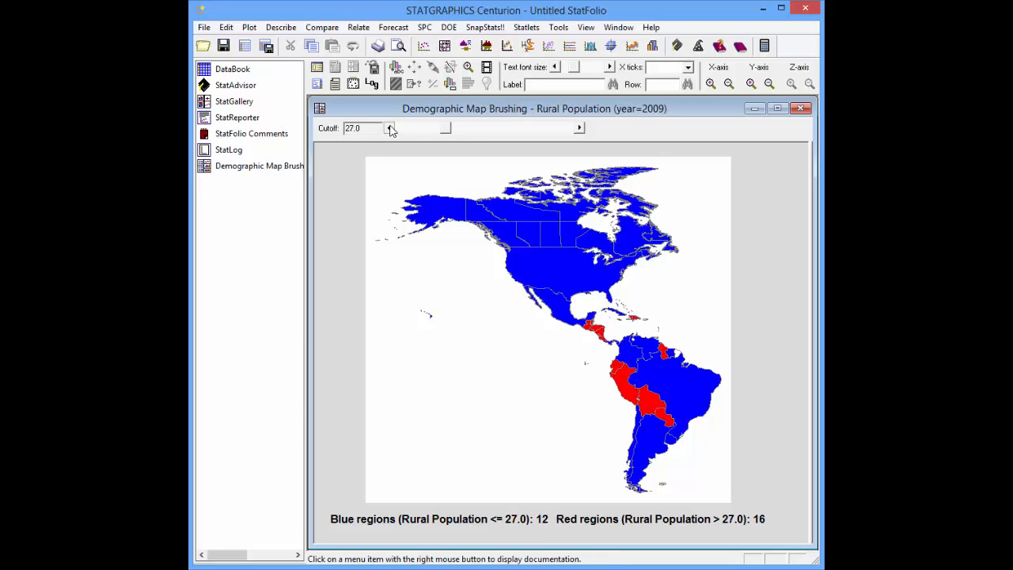
click(389, 128)
click(388, 128)
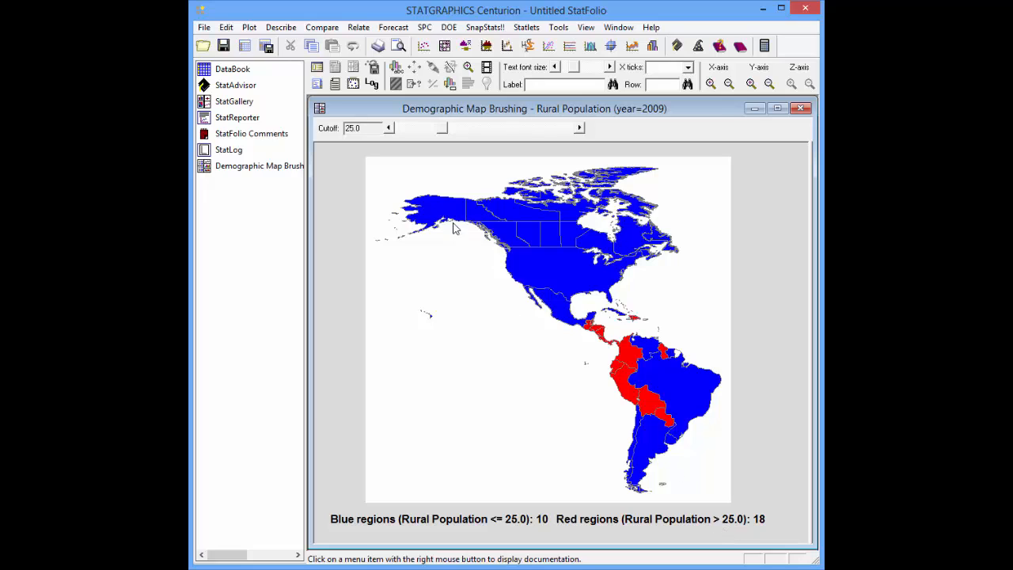
Sweep the Rural Population cutoff down past 15.0 to compare regions, and return it to 25.0
click(388, 129)
click(389, 128)
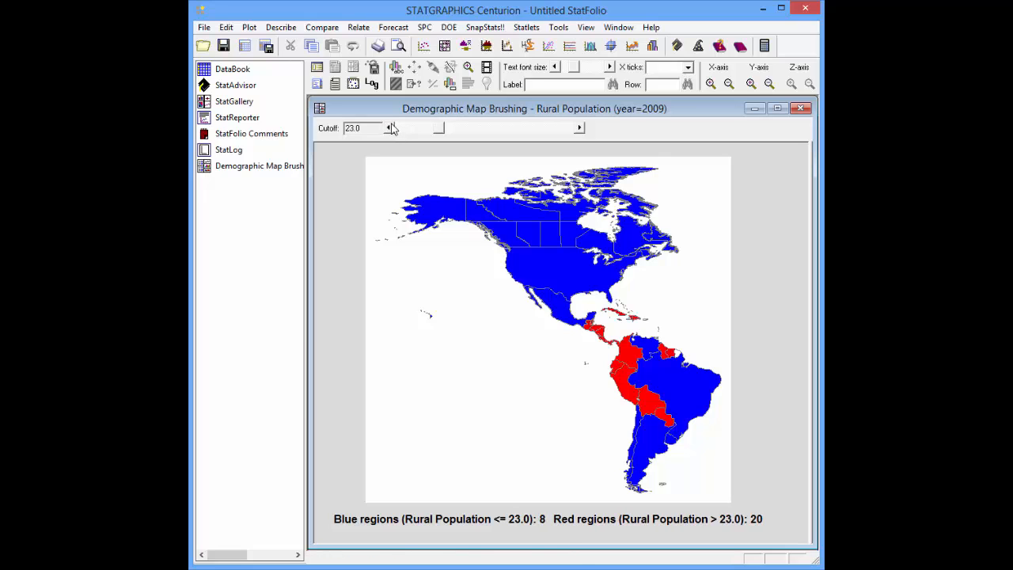
click(389, 128)
click(389, 128)
click(388, 129)
click(389, 128)
click(389, 128)
click(389, 128)
click(389, 128)
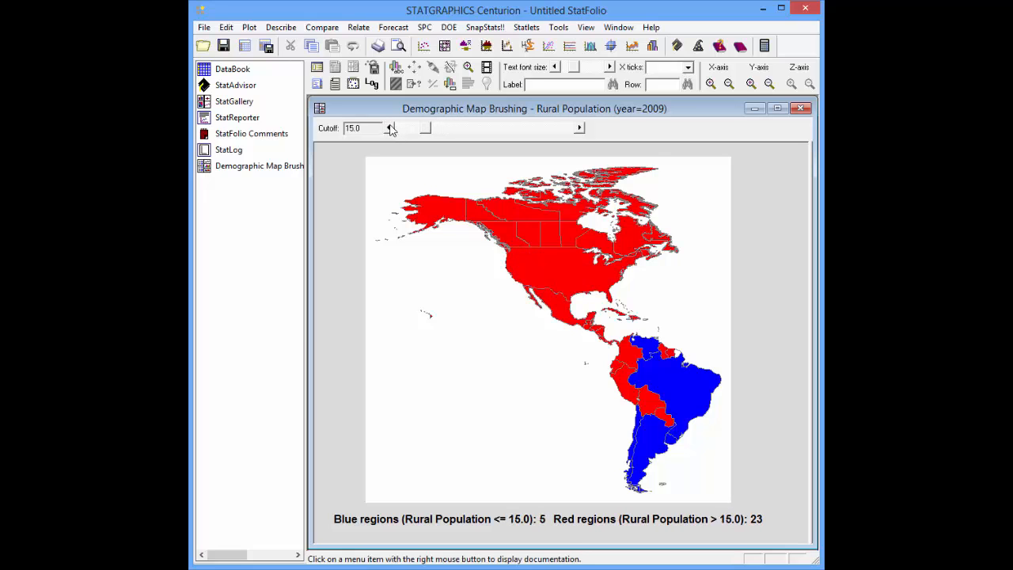
click(388, 128)
click(388, 128)
click(389, 128)
click(388, 128)
click(389, 128)
click(389, 128)
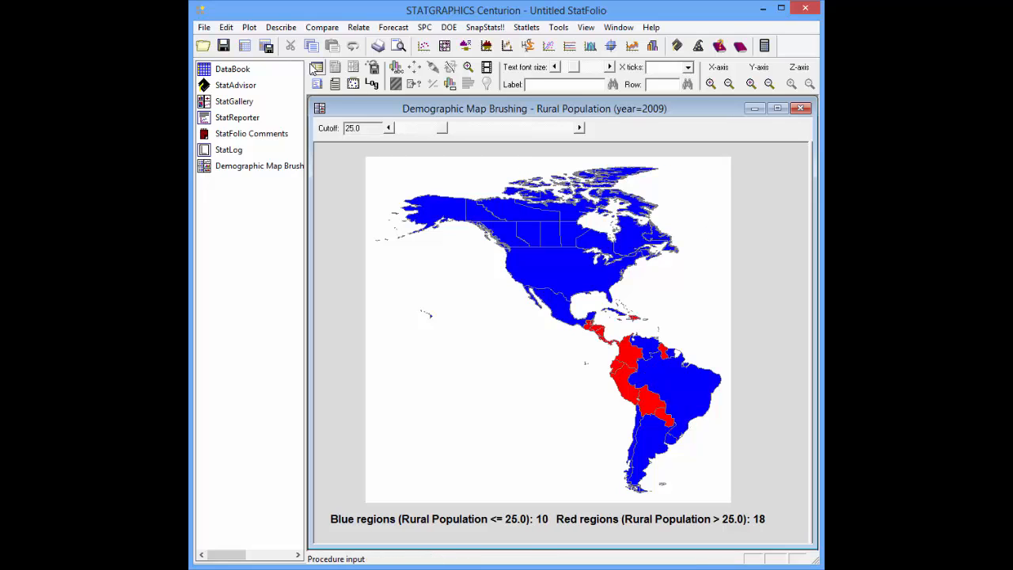
Replace the mapped data variable with Female-Male, keeping the 2009 selection and boundary file, and regenerate the map
click(318, 70)
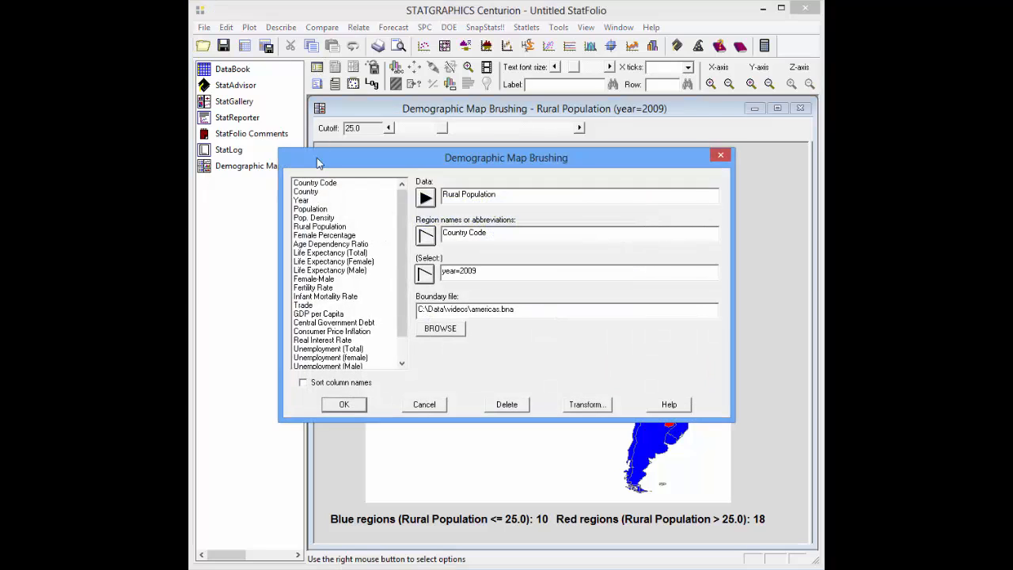
click(331, 278)
click(426, 198)
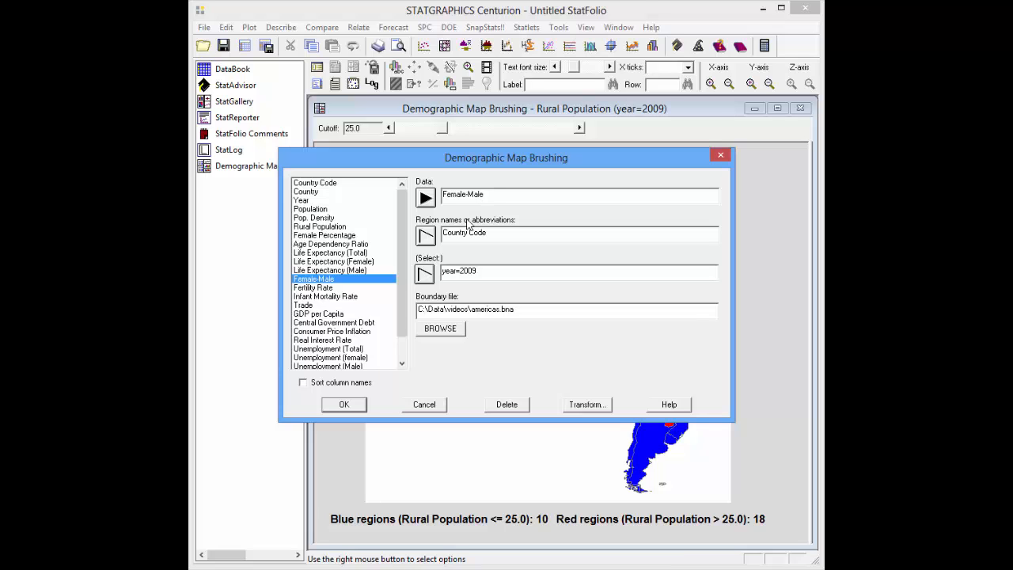
click(345, 405)
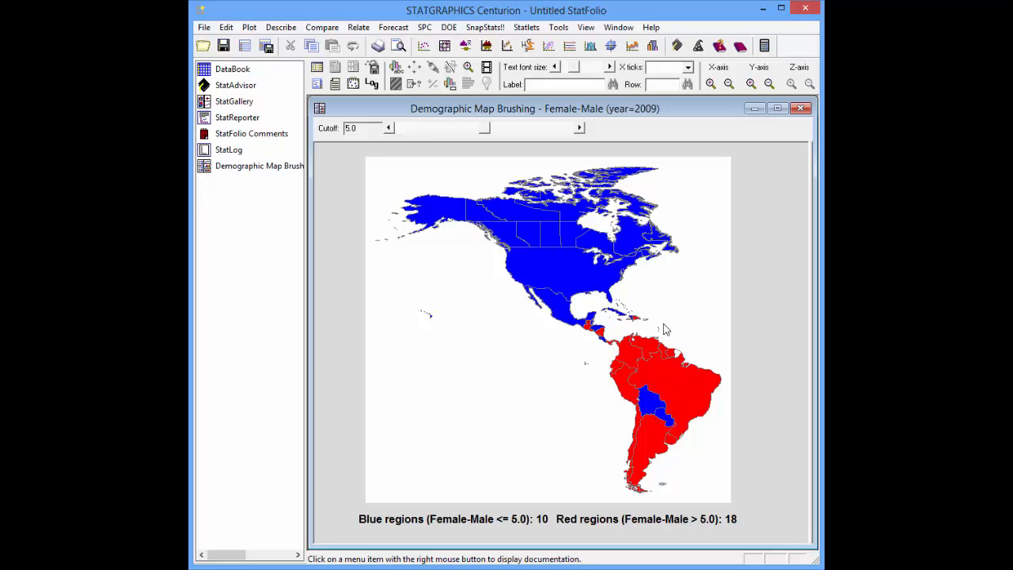
Raise the Female-Male cutoff gradually to 7.4
click(580, 128)
click(580, 128)
click(580, 128)
click(580, 128)
click(580, 128)
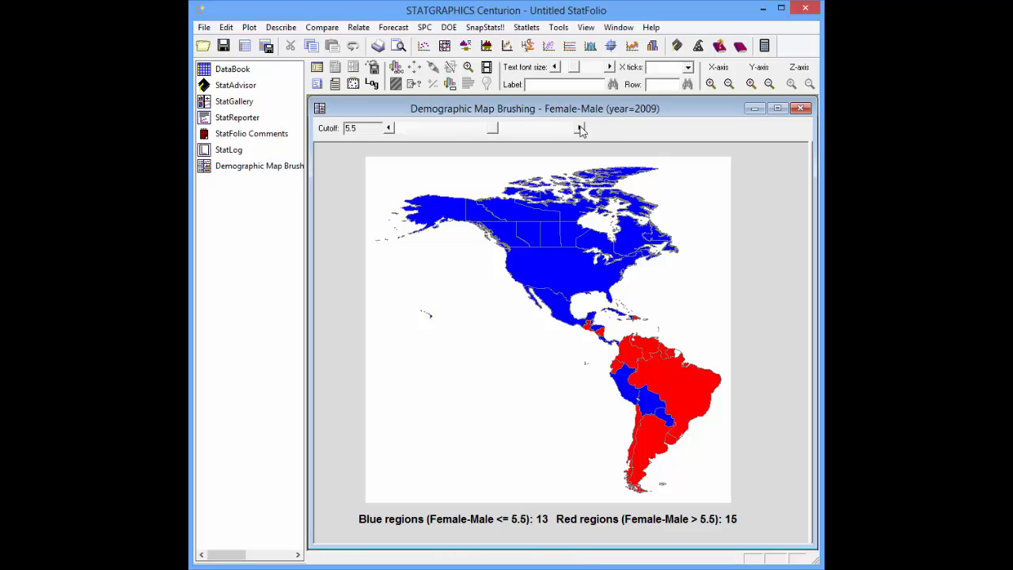
click(580, 128)
click(580, 129)
click(580, 128)
click(580, 128)
click(580, 128)
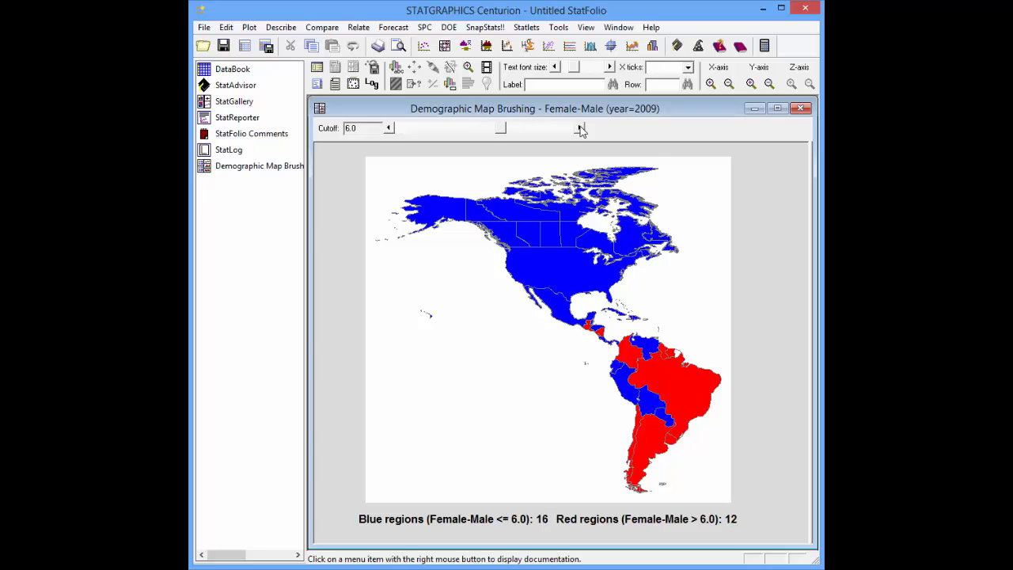
click(580, 128)
click(580, 128)
click(580, 128)
click(580, 128)
click(580, 128)
click(580, 128)
click(580, 128)
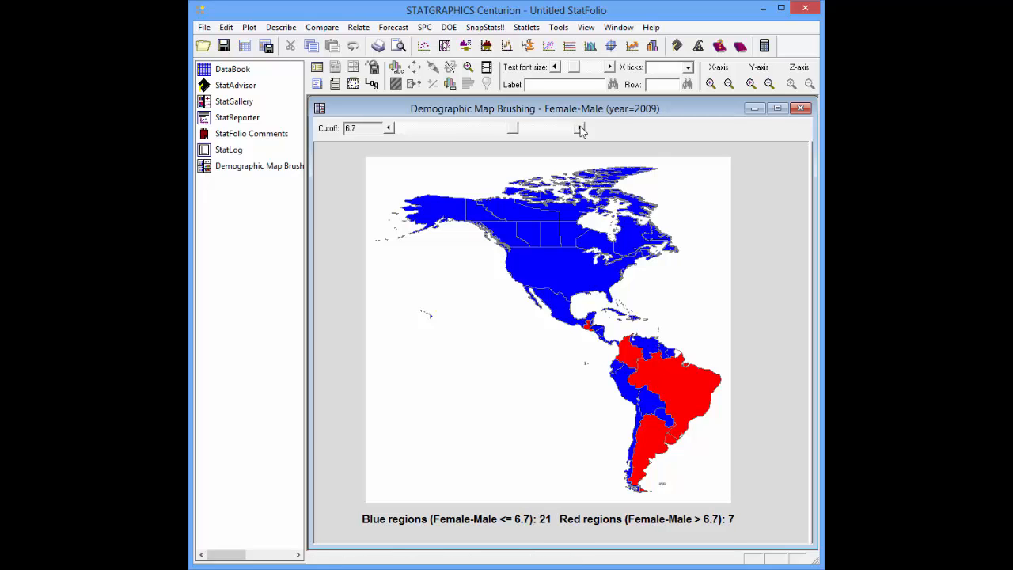
click(580, 128)
click(580, 129)
click(580, 129)
click(580, 128)
click(580, 129)
click(580, 128)
click(580, 128)
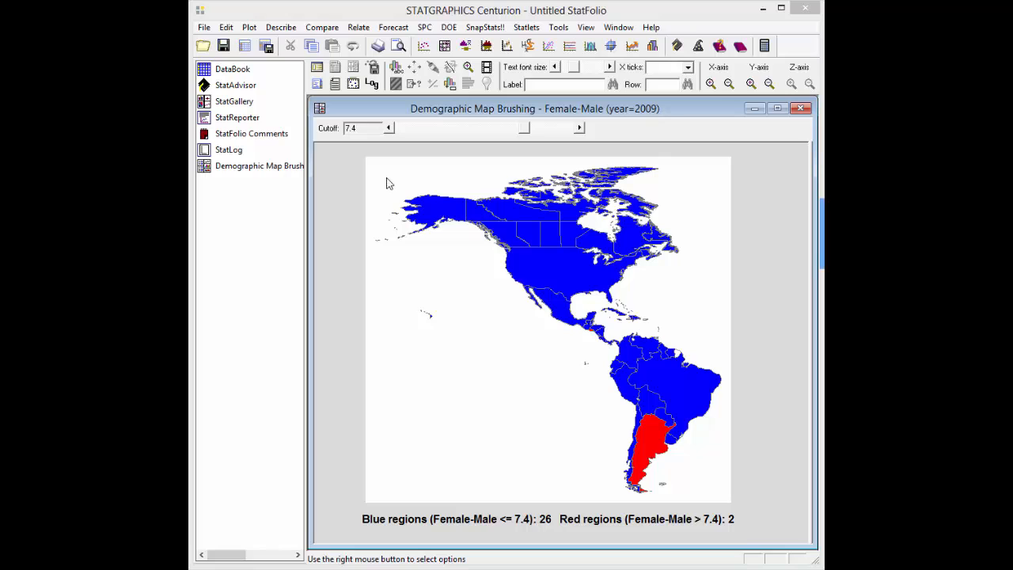
Lower the Female-Male cutoff gradually past 4.2
click(390, 128)
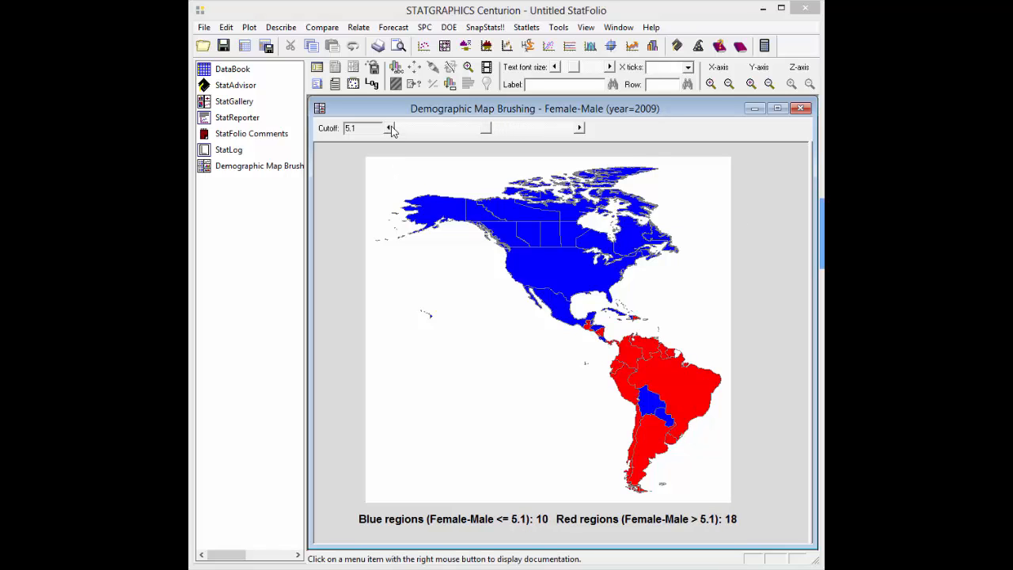
click(390, 127)
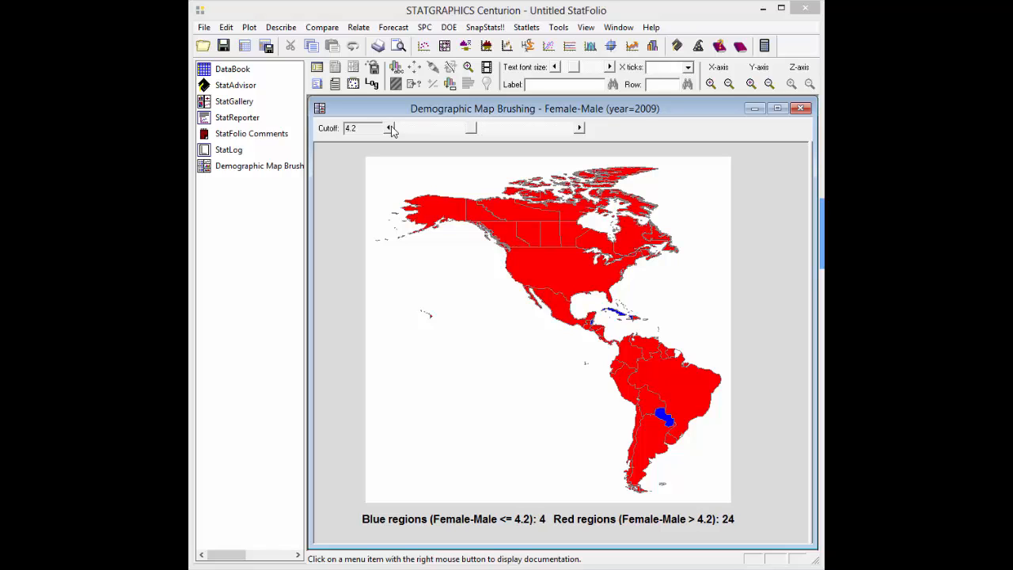
click(390, 127)
click(390, 128)
click(390, 128)
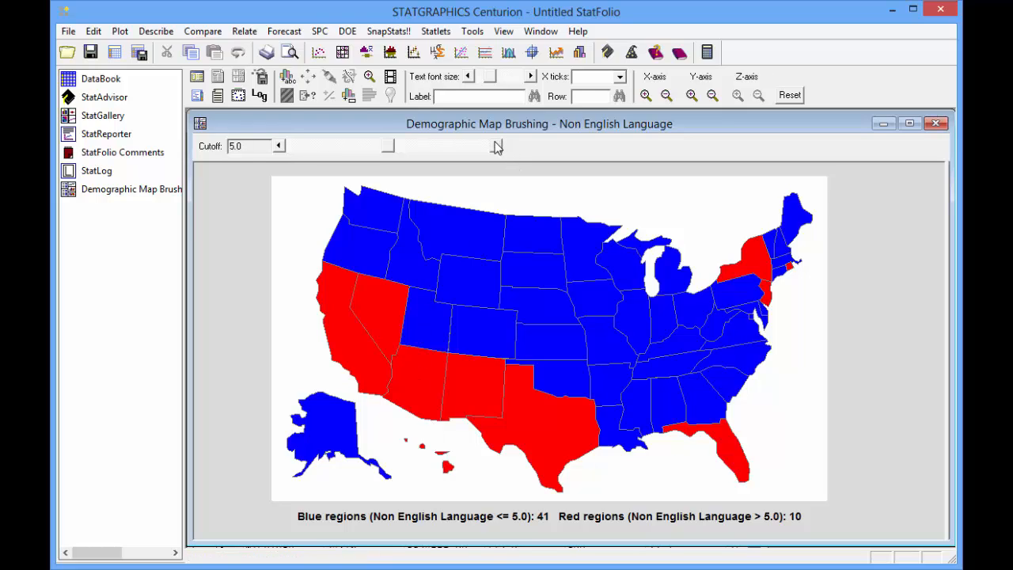
Lower the Non English Language cutoff on the US states map gradually to 0.5
click(278, 146)
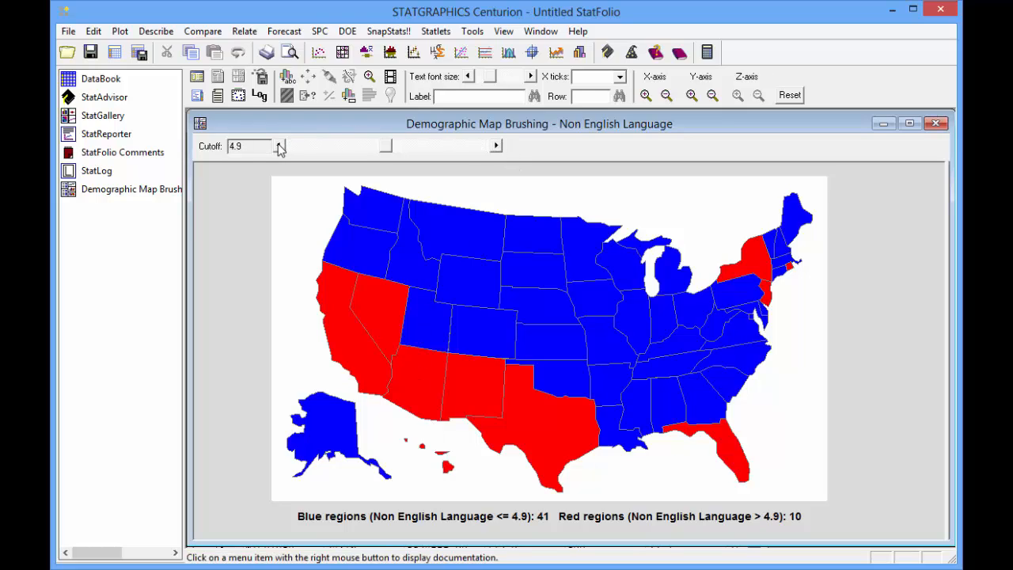
click(279, 146)
click(279, 145)
click(279, 146)
click(278, 145)
click(279, 146)
click(279, 146)
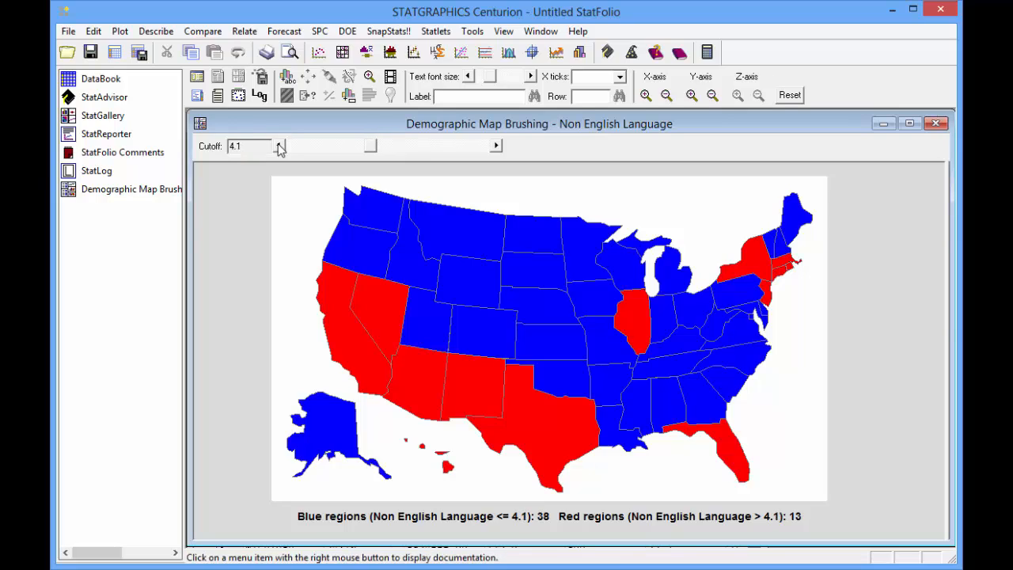
click(279, 145)
click(279, 146)
click(279, 145)
click(279, 145)
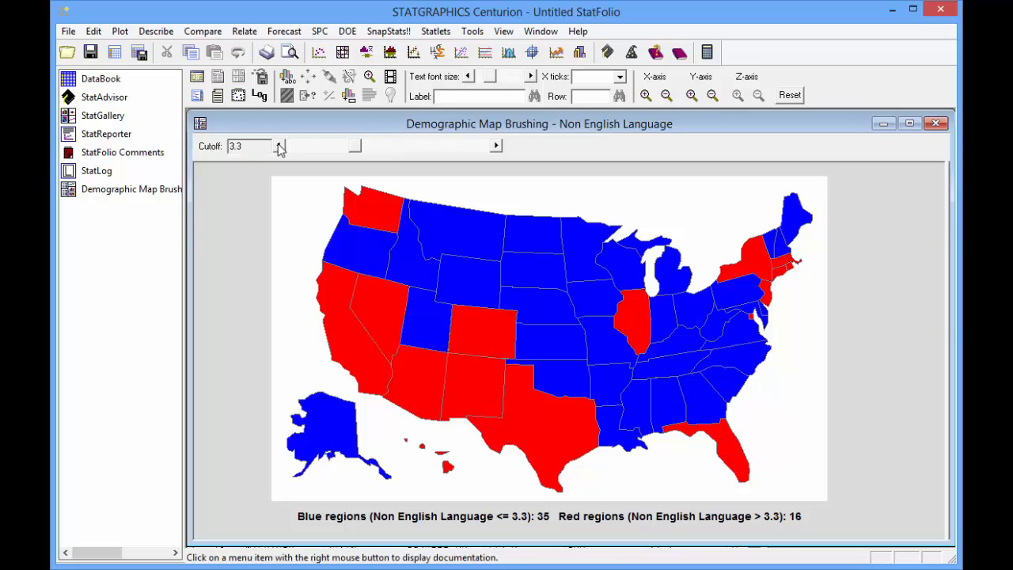
click(279, 146)
click(278, 146)
click(279, 146)
click(279, 146)
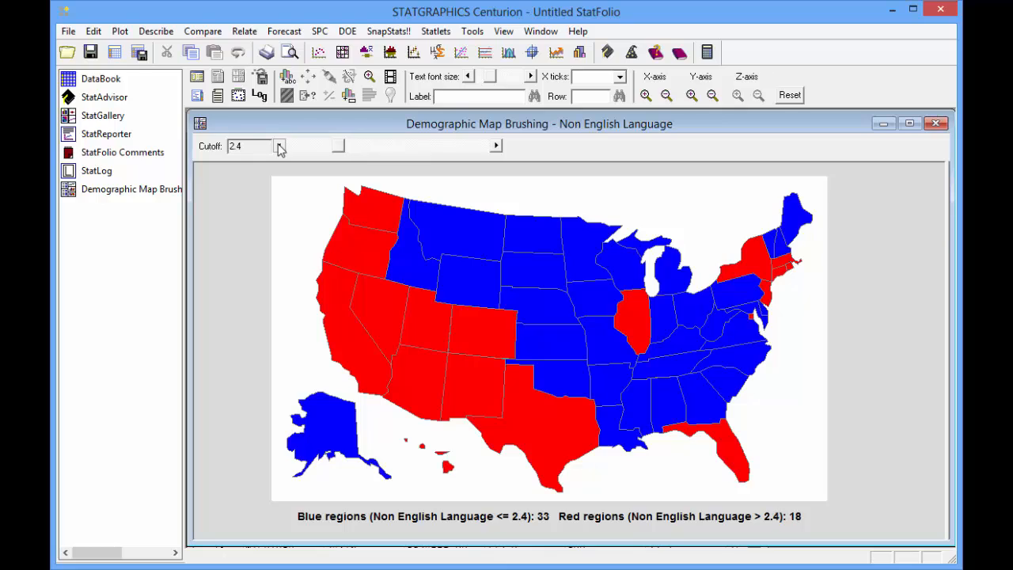
click(279, 146)
click(279, 145)
click(278, 146)
click(279, 146)
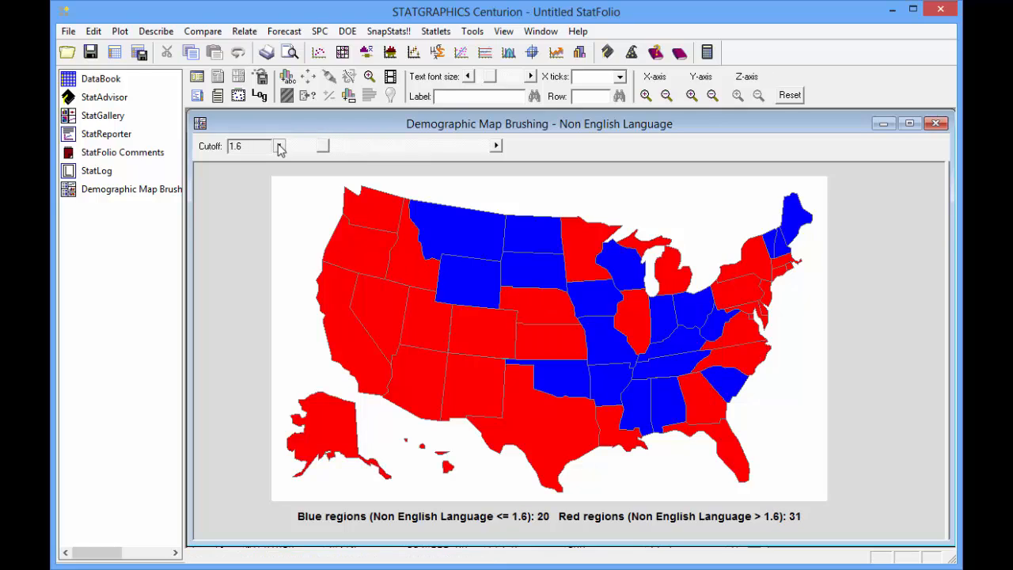
click(278, 145)
click(279, 145)
click(278, 146)
click(279, 146)
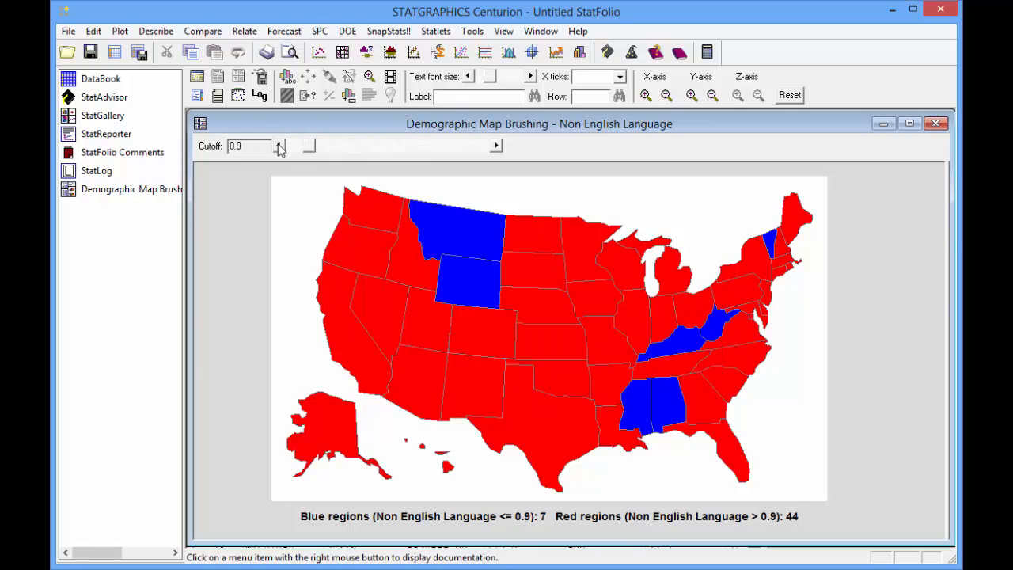
click(279, 146)
click(279, 145)
click(278, 146)
click(279, 145)
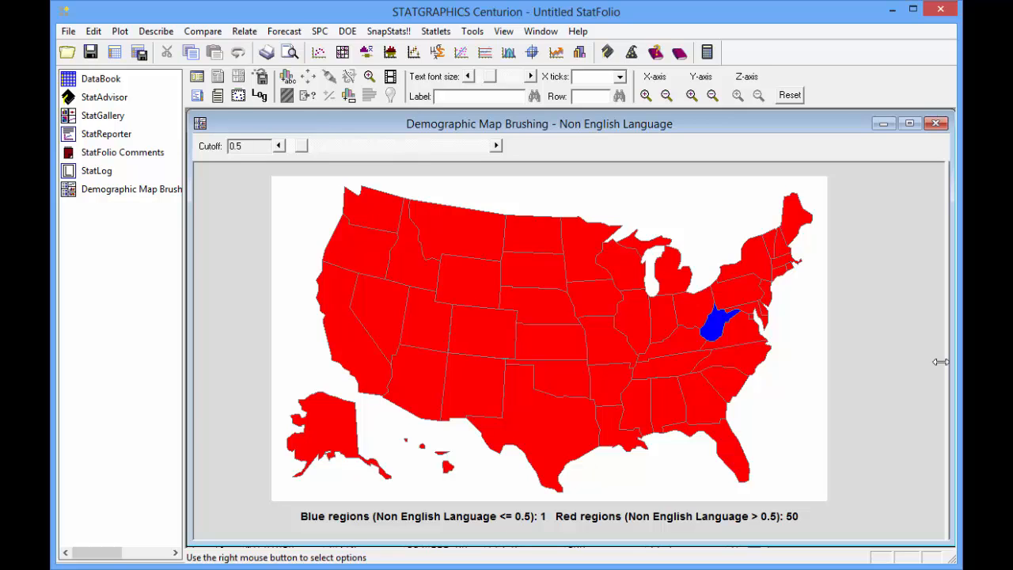
Replace the mapped data variable with Median Age, keeping State as the region names, and regenerate the US states map
click(199, 79)
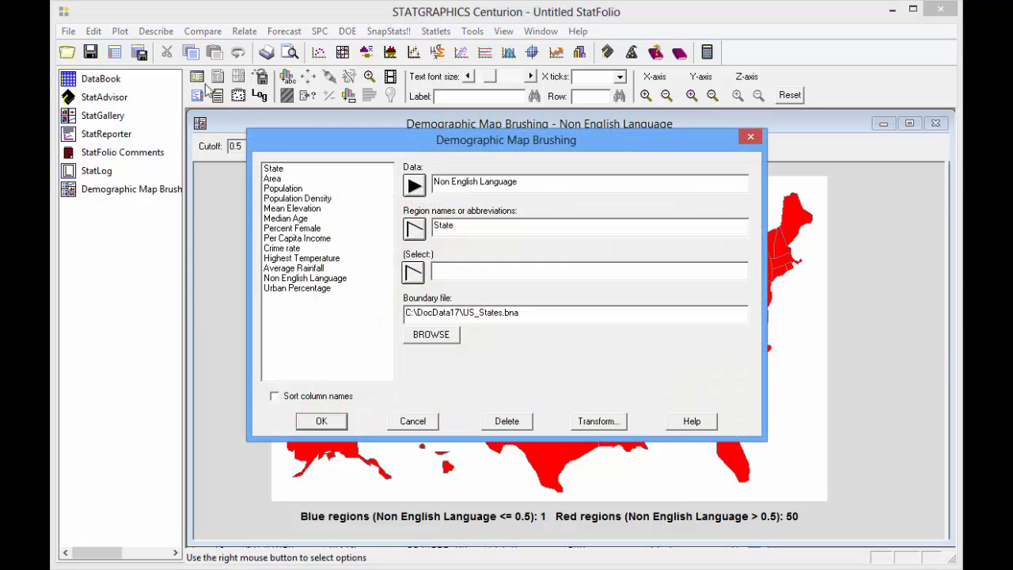
click(296, 218)
click(413, 187)
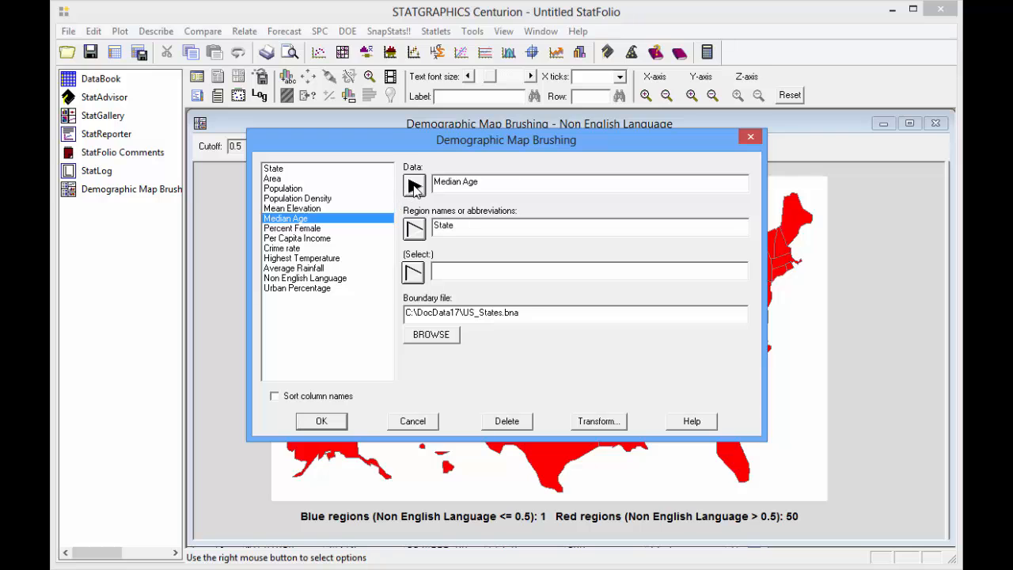
click(322, 420)
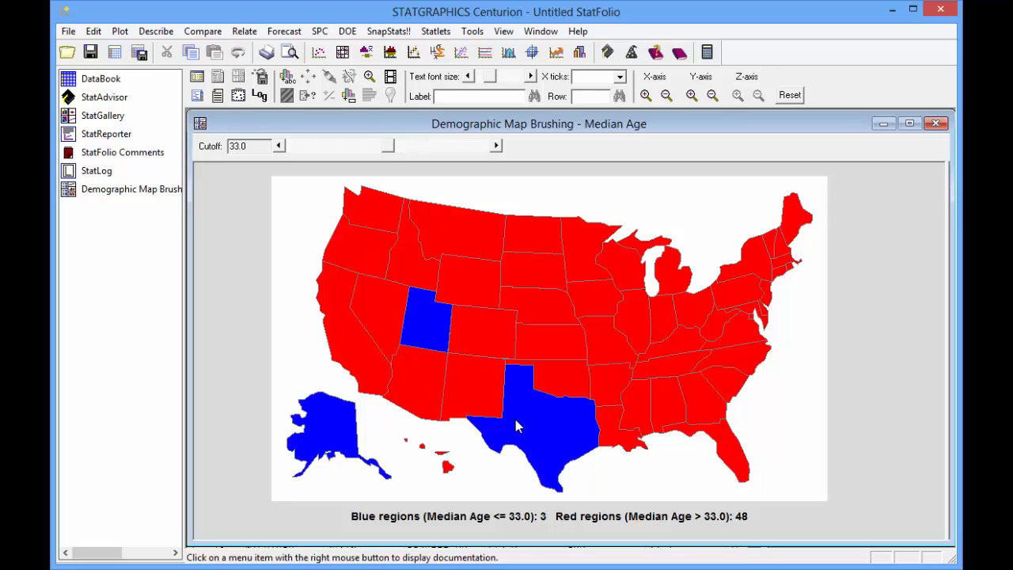
Raise the Median Age cutoff on the US states map gradually to 38.04
click(496, 145)
click(496, 146)
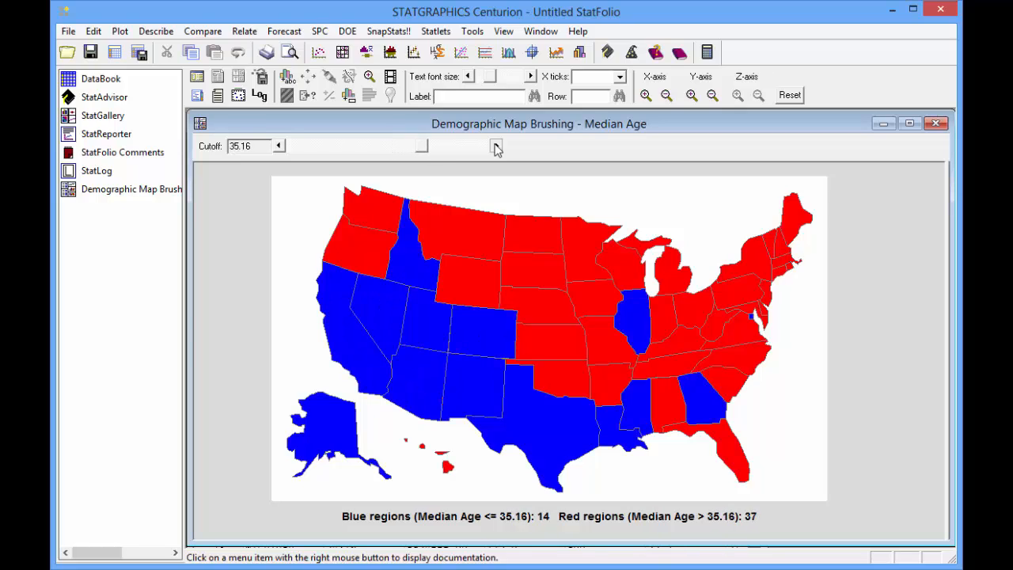
click(496, 146)
click(496, 146)
click(496, 145)
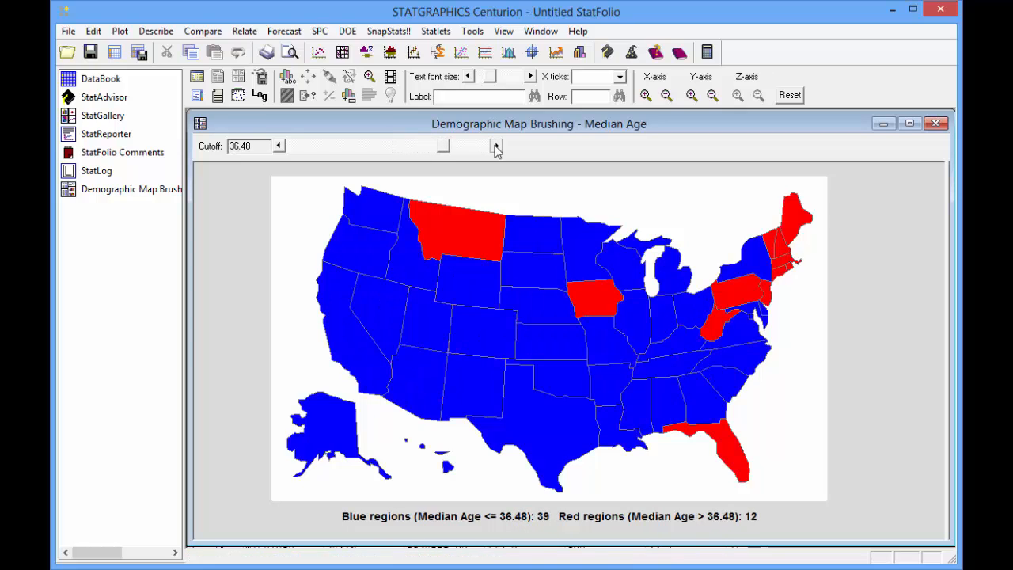
click(497, 146)
click(496, 146)
click(496, 146)
click(496, 146)
click(496, 146)
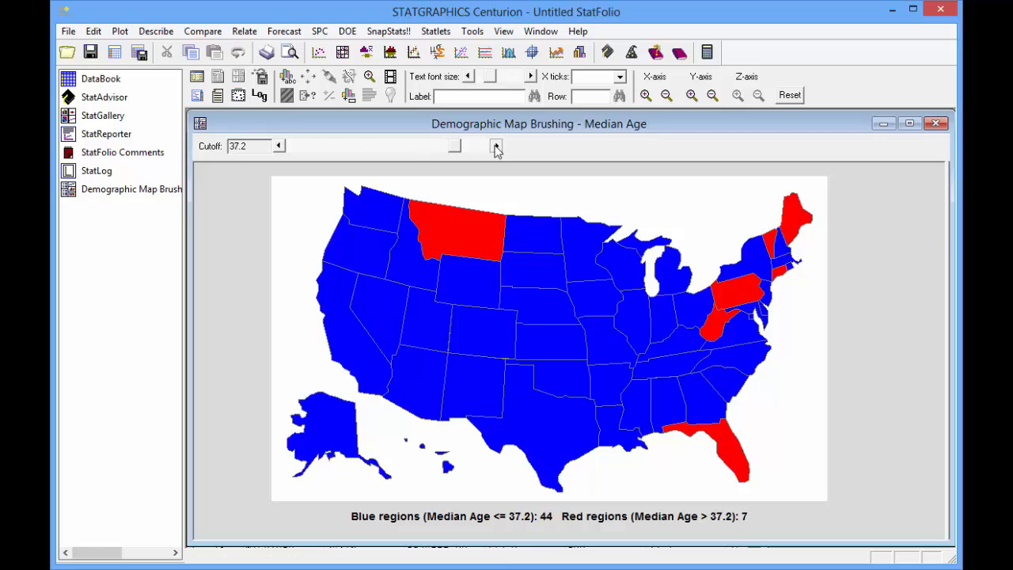
click(496, 146)
click(497, 146)
click(496, 146)
click(496, 146)
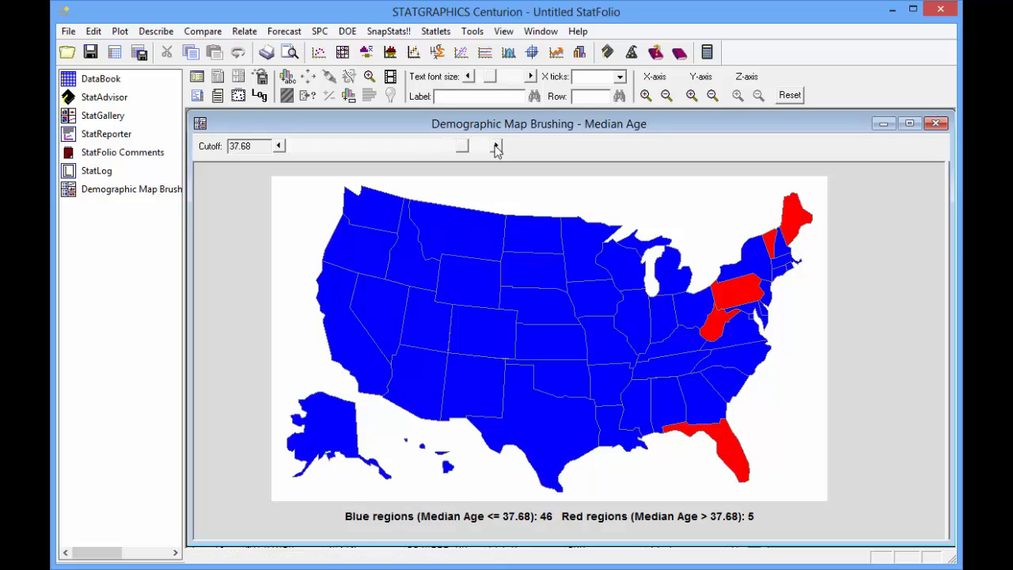
click(496, 146)
click(496, 146)
click(496, 146)
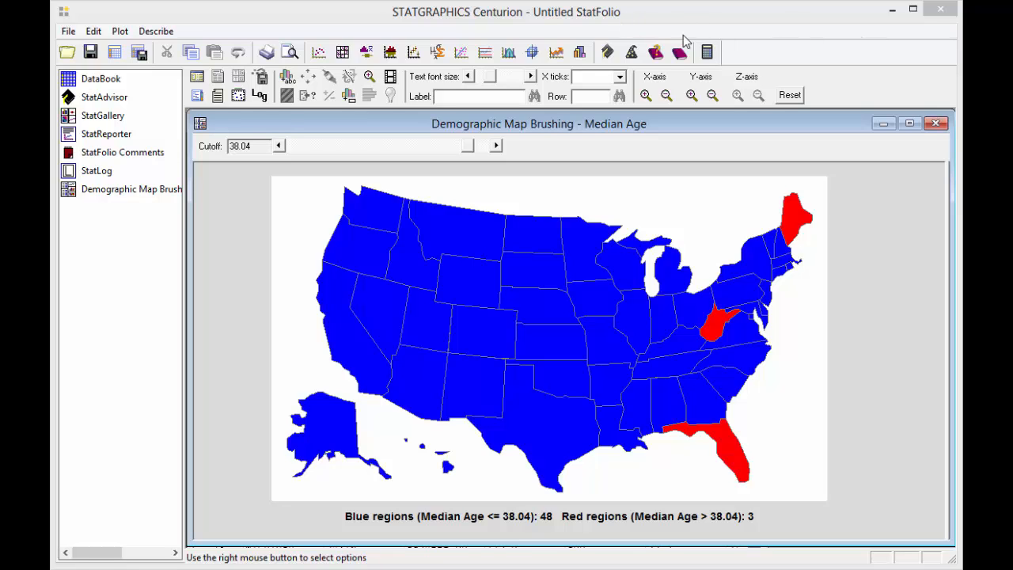
Replace the mapped data variable with Percent Female, keeping the same US boundary file, and regenerate the map
click(196, 79)
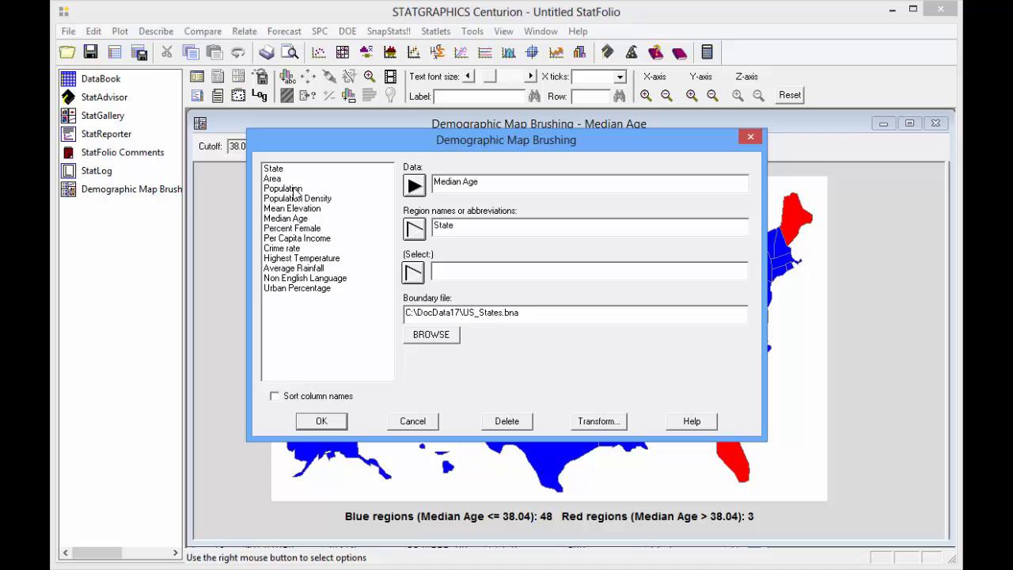
click(309, 228)
click(405, 187)
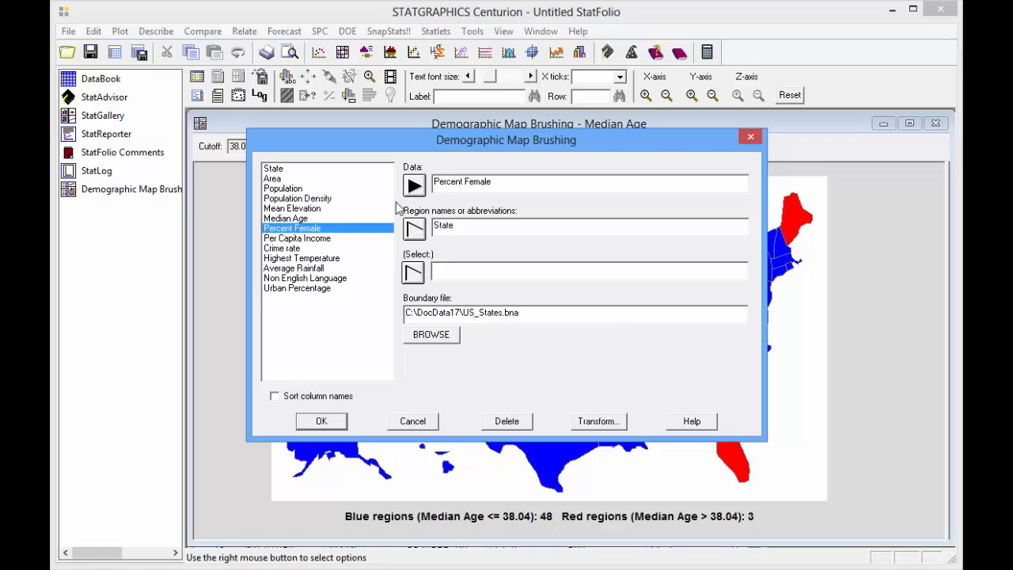
click(311, 425)
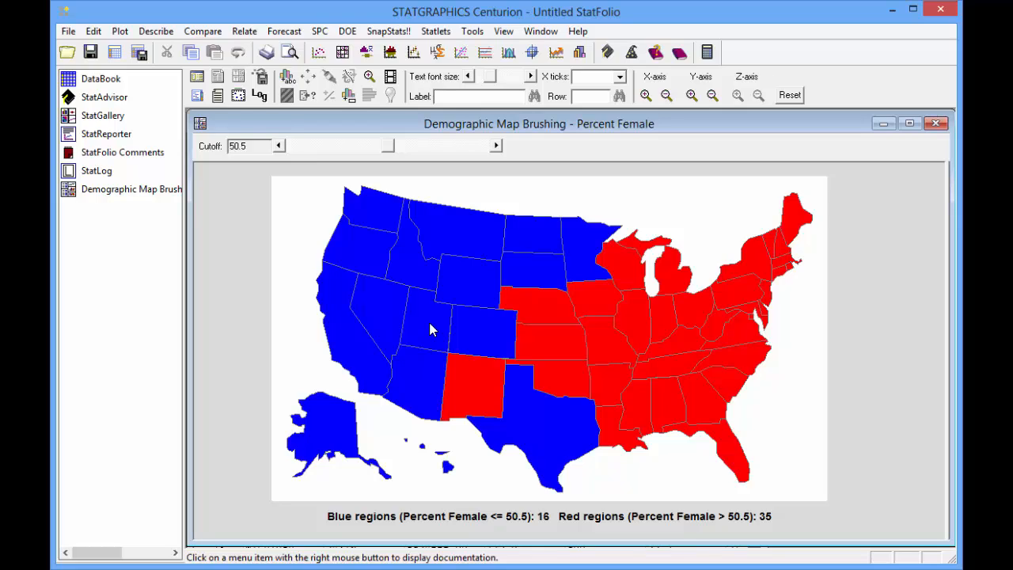
Lower the Percent Female cutoff on the US states map gradually to 49.5
click(277, 145)
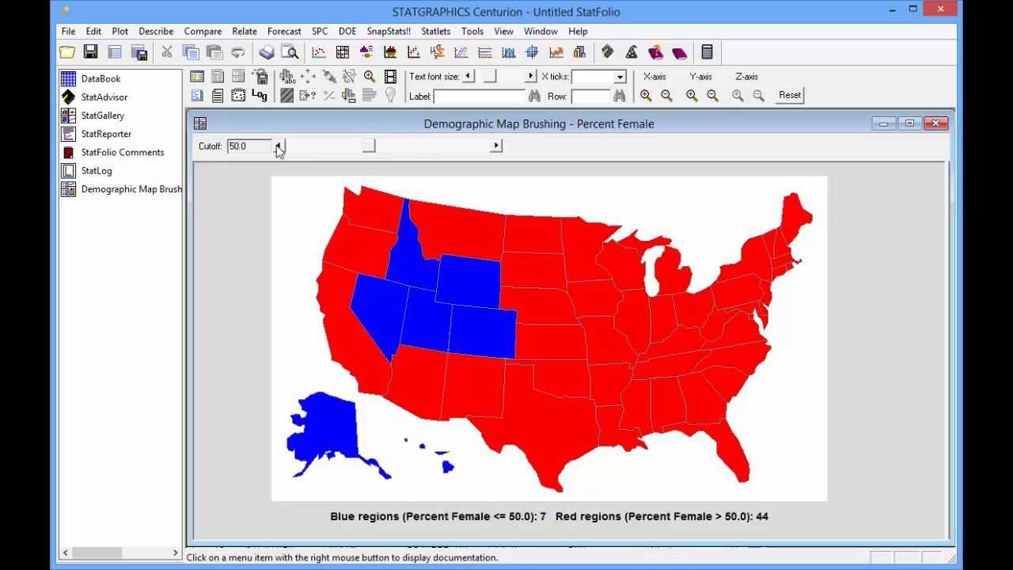
click(277, 146)
click(278, 146)
click(278, 145)
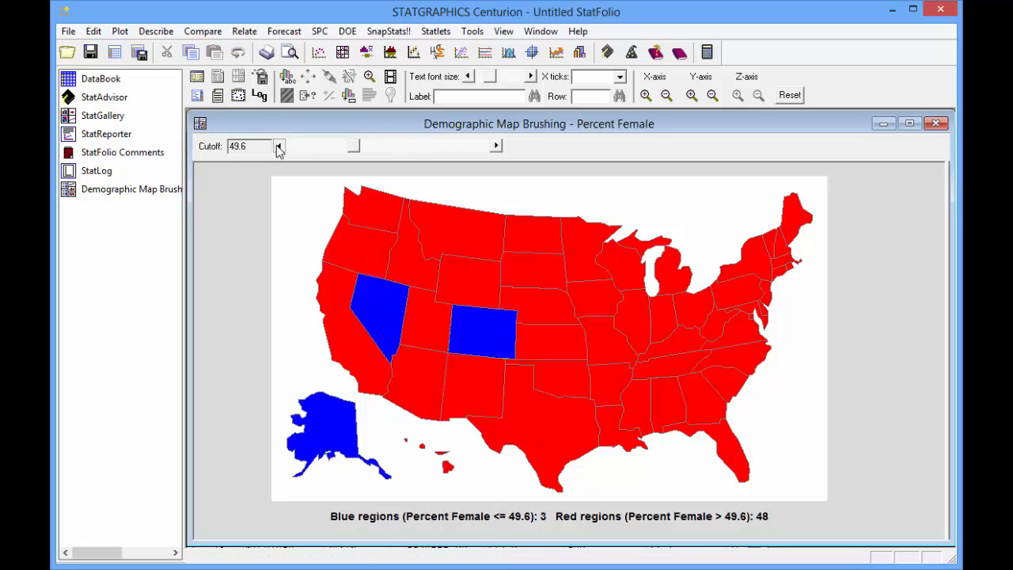
click(278, 146)
click(278, 145)
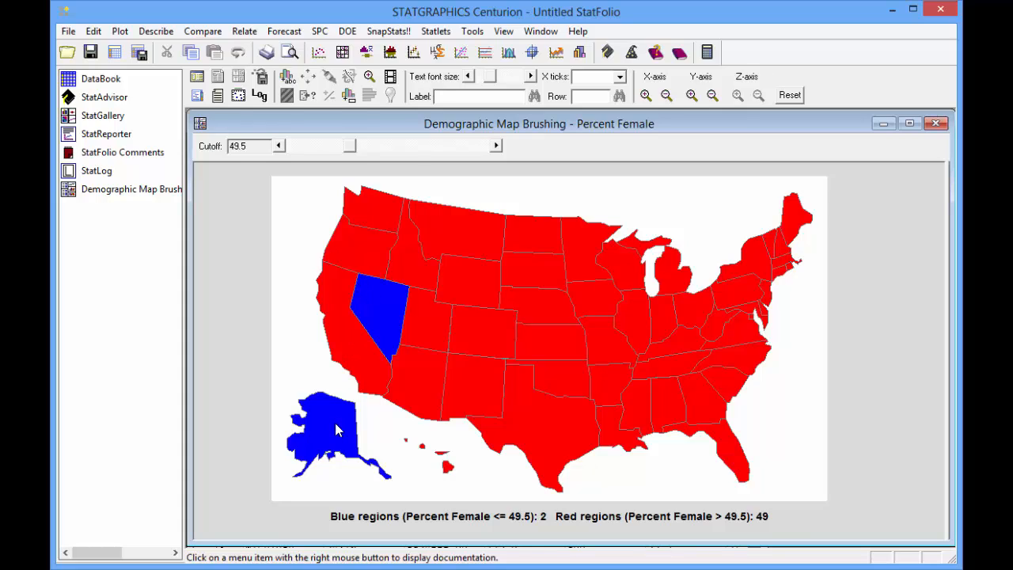
Raise the Percent Female cutoff on the US states map gradually to 51.9
click(496, 145)
click(496, 145)
drag(497, 145, 496, 146)
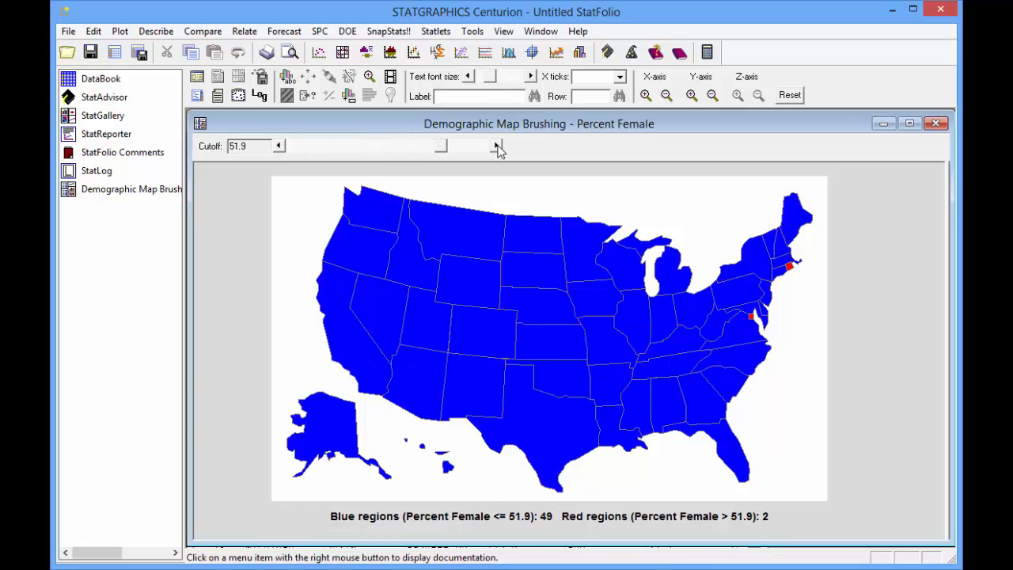